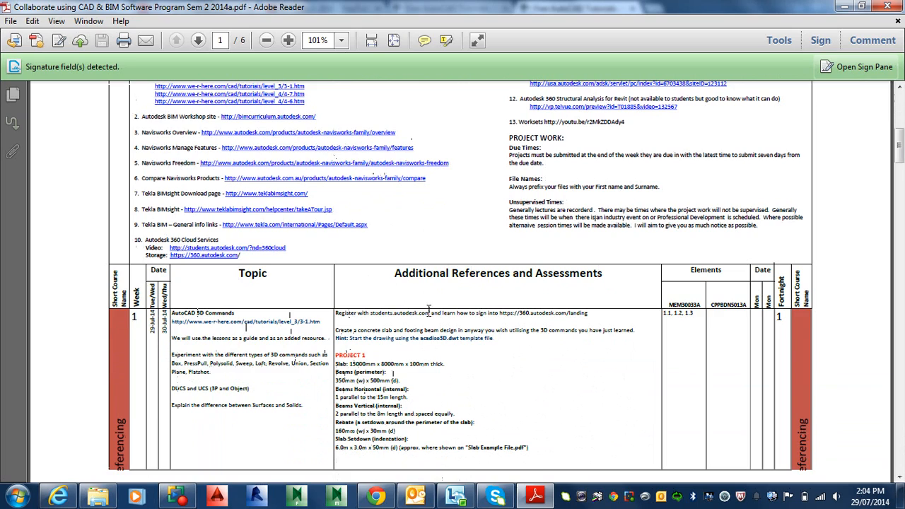
- Read the session plan's project work notes on due times, file names and unsupervised times
{"action": "scroll", "coordinate": [427, 311], "scroll_direction": "up", "scroll_amount": 3}
{"action": "scroll", "coordinate": [567, 269], "scroll_direction": "up", "scroll_amount": 1}
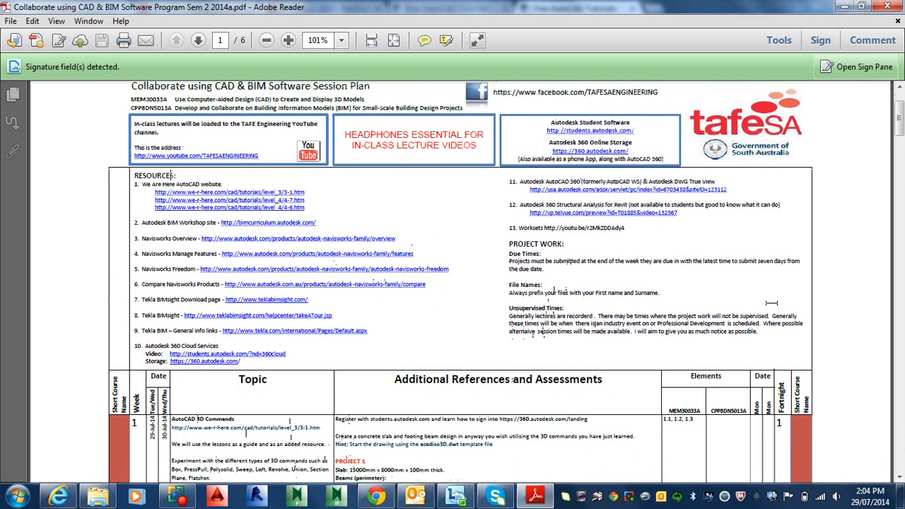
{"action": "scroll", "coordinate": [632, 230], "scroll_direction": "up", "scroll_amount": 3, "text": "ctrl"}
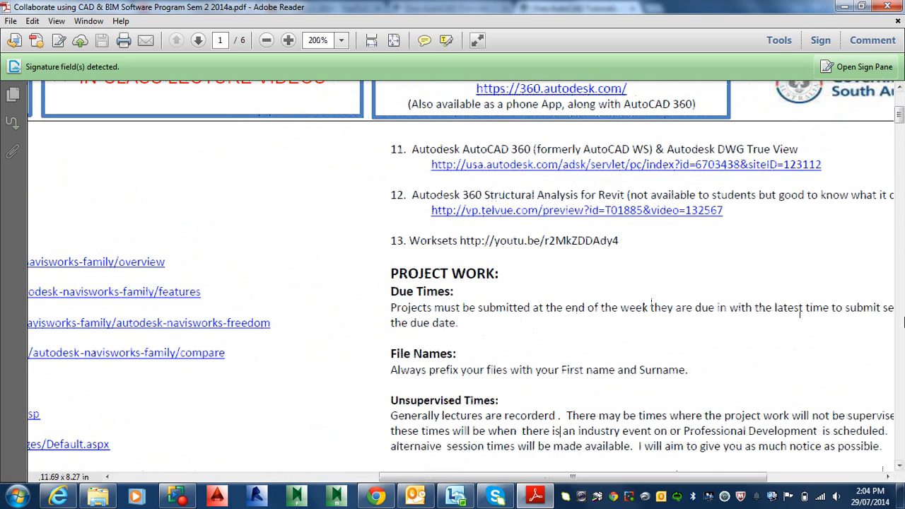
{"action": "left_click_drag", "start_coordinate": [535, 482], "coordinate": [584, 483]}
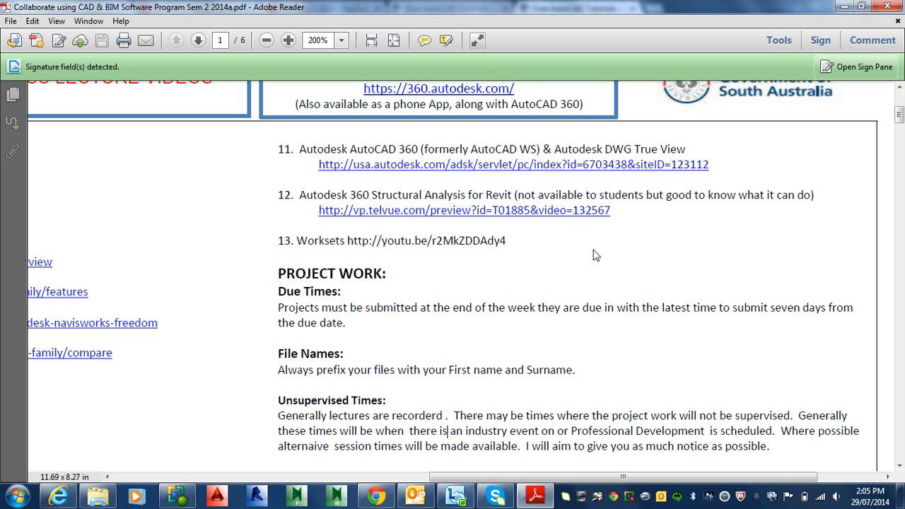
{"action": "scroll", "coordinate": [597, 254], "scroll_direction": "down", "scroll_amount": 4, "text": "ctrl"}
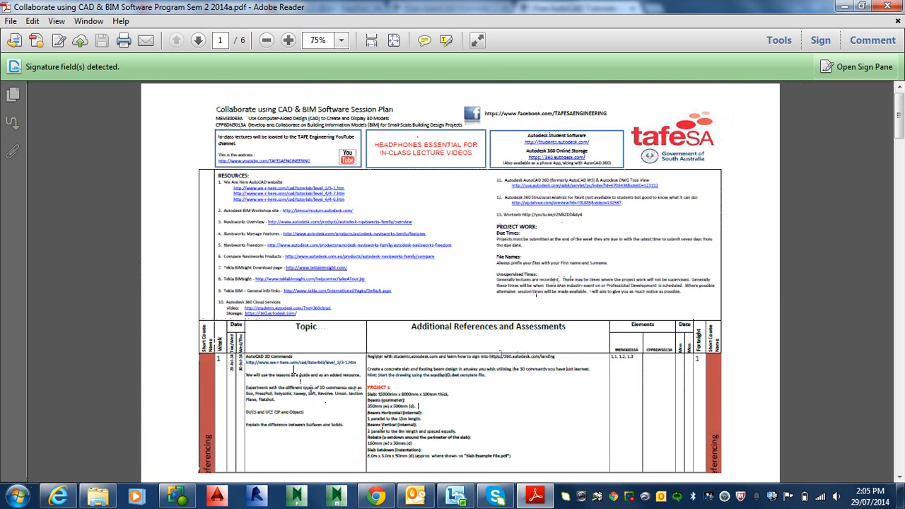
- Examine the week 1 topic on AutoCAD 3D commands and the Project 1 slab, beam, rebate and setdown requirements
{"action": "scroll", "coordinate": [326, 407], "scroll_direction": "up", "scroll_amount": 4, "text": "ctrl"}
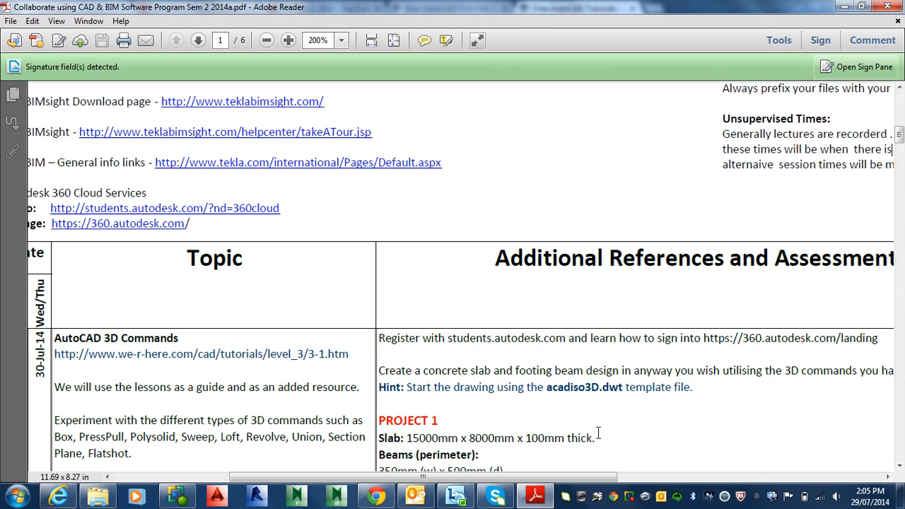
{"action": "scroll", "coordinate": [463, 430], "scroll_direction": "down", "scroll_amount": 3}
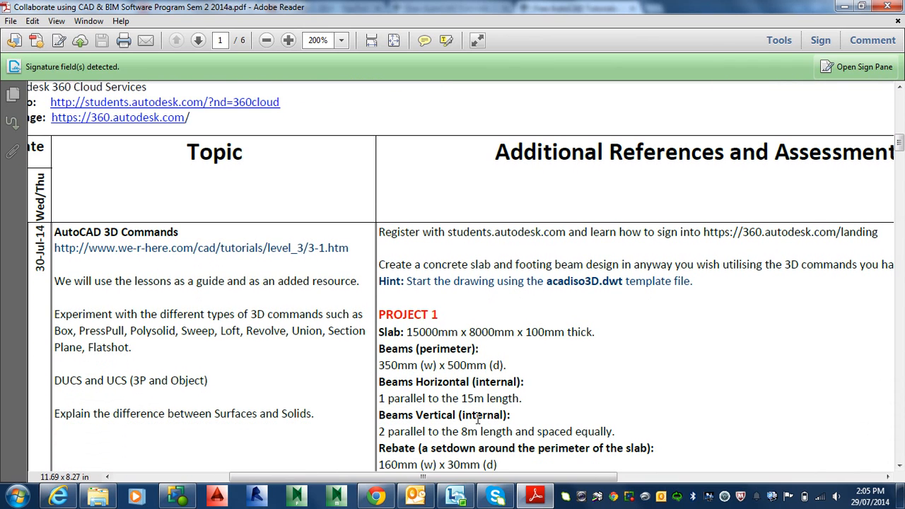
{"action": "scroll", "coordinate": [478, 420], "scroll_direction": "down", "scroll_amount": 2}
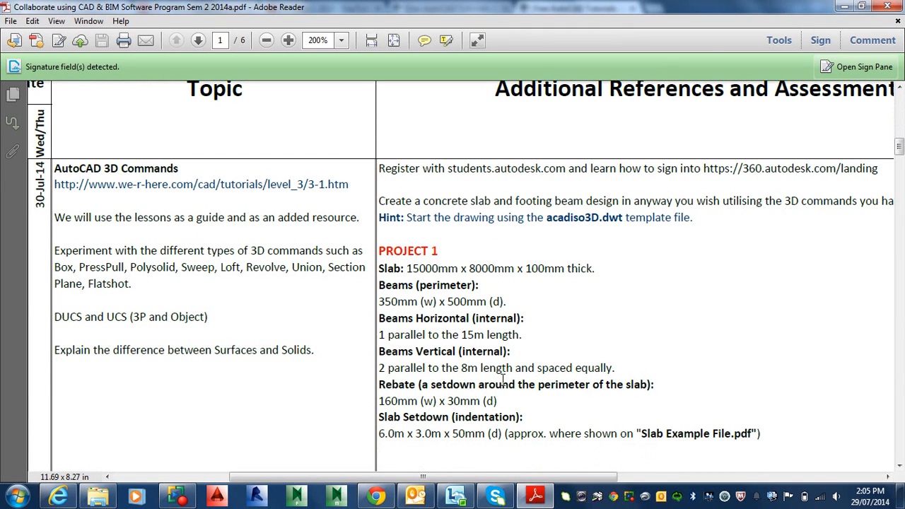
{"action": "scroll", "coordinate": [503, 380], "scroll_direction": "down", "scroll_amount": 5}
{"action": "scroll", "coordinate": [528, 379], "scroll_direction": "up", "scroll_amount": 3}
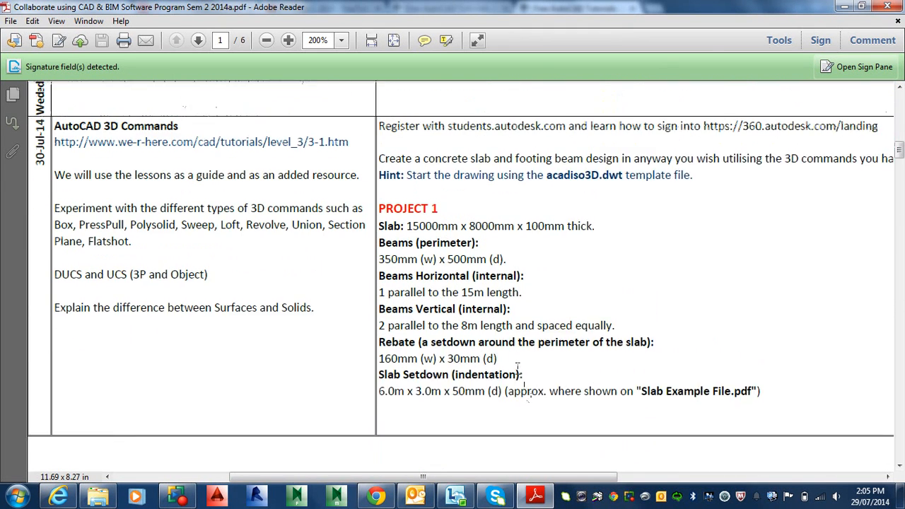
{"action": "scroll", "coordinate": [518, 368], "scroll_direction": "up", "scroll_amount": 2}
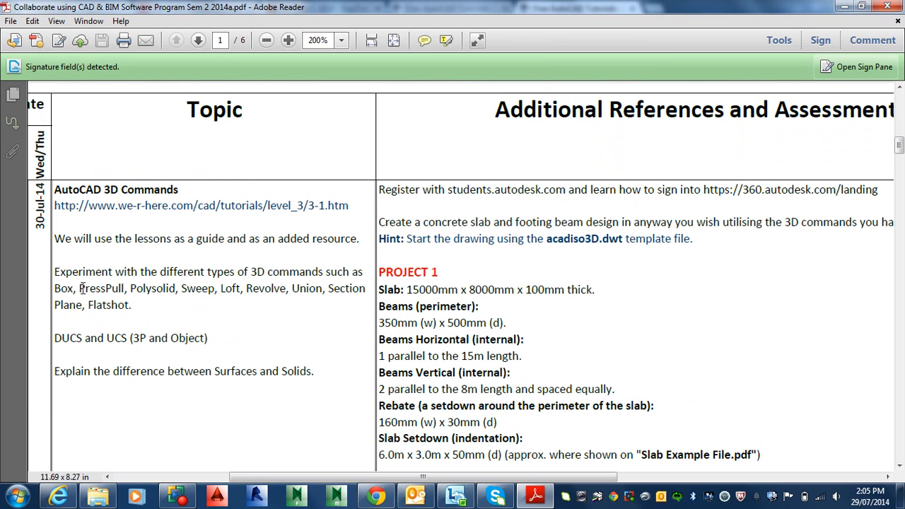
{"action": "scroll", "coordinate": [94, 281], "scroll_direction": "up", "scroll_amount": 2, "text": "ctrl"}
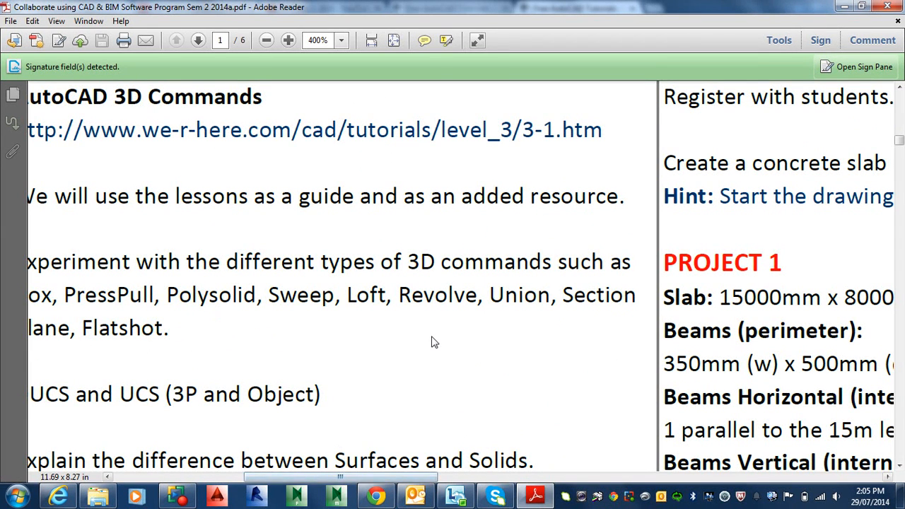
{"action": "scroll", "coordinate": [435, 344], "scroll_direction": "down", "scroll_amount": 3, "text": "ctrl"}
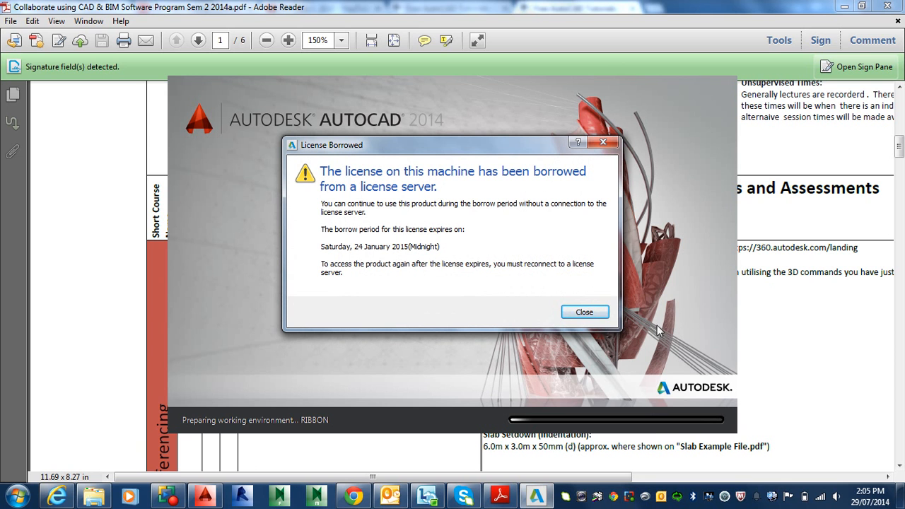
- In AutoCAD 2014, dismiss the borrowed-license notices and switch the workspace to 3D Modeling
{"action": "left_click", "coordinate": [596, 315]}
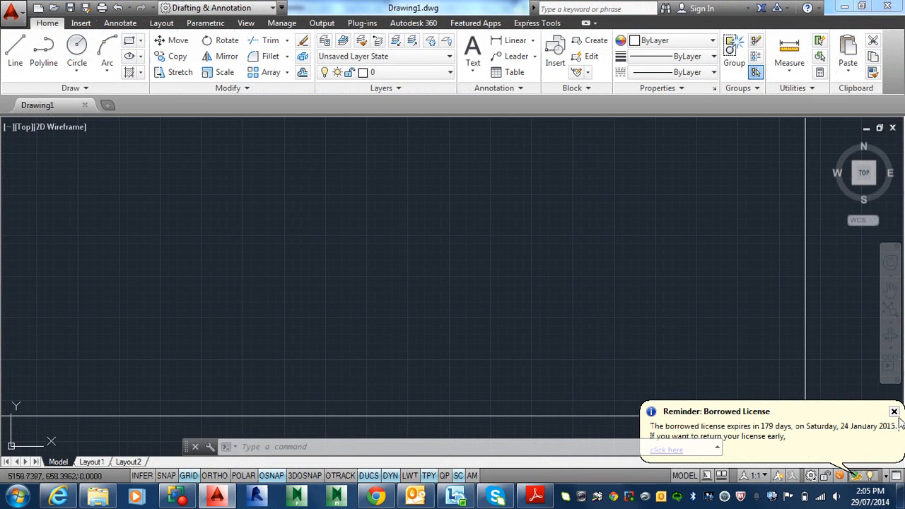
{"action": "left_click", "coordinate": [894, 412]}
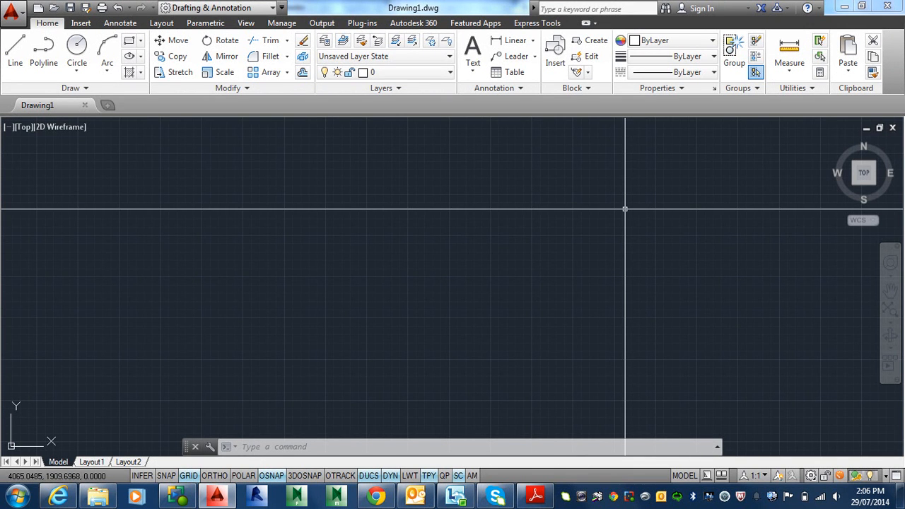
{"action": "left_click", "coordinate": [272, 8]}
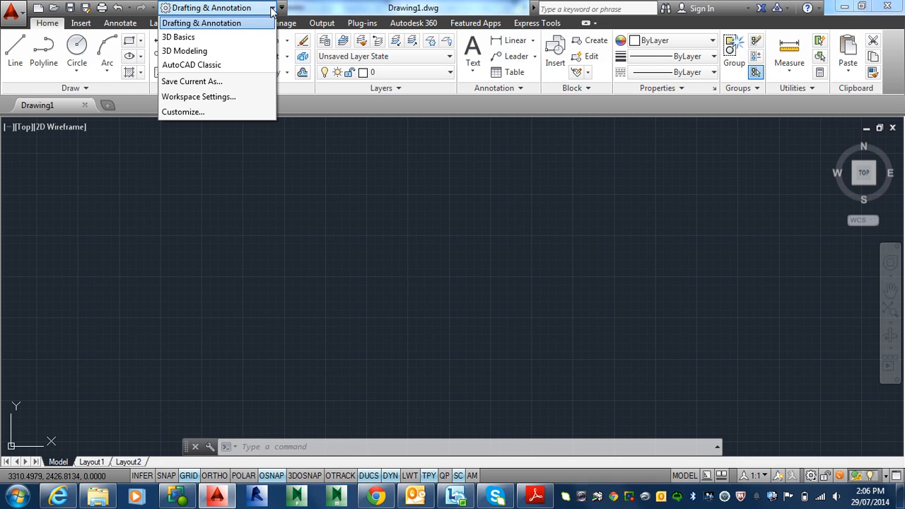
{"action": "left_click", "coordinate": [306, 9]}
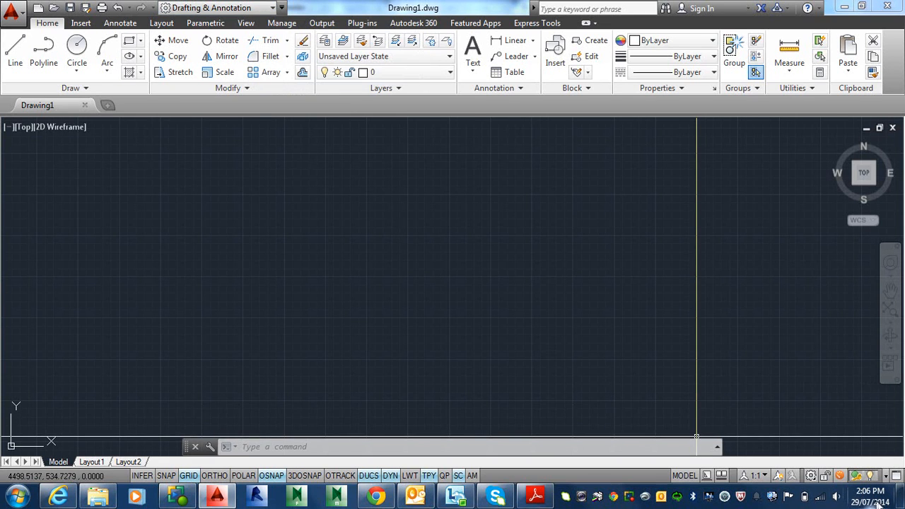
{"action": "left_click", "coordinate": [812, 476]}
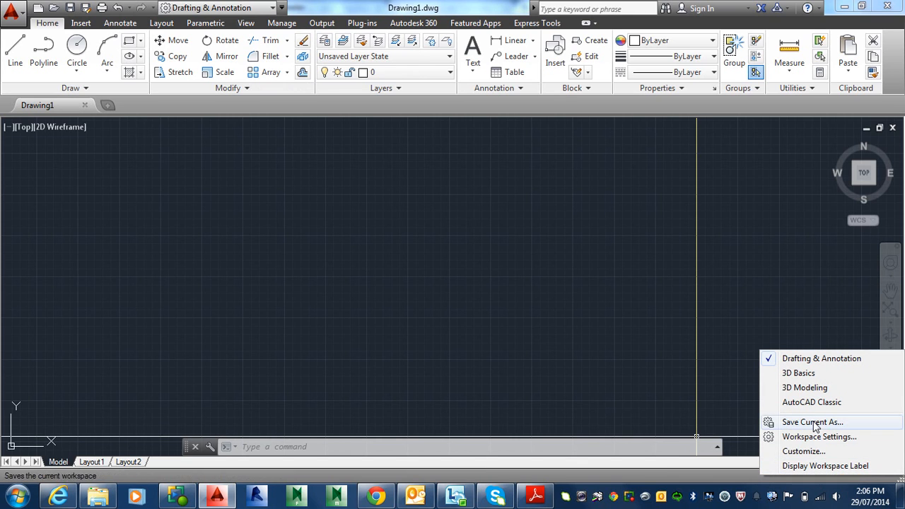
{"action": "left_click", "coordinate": [810, 389]}
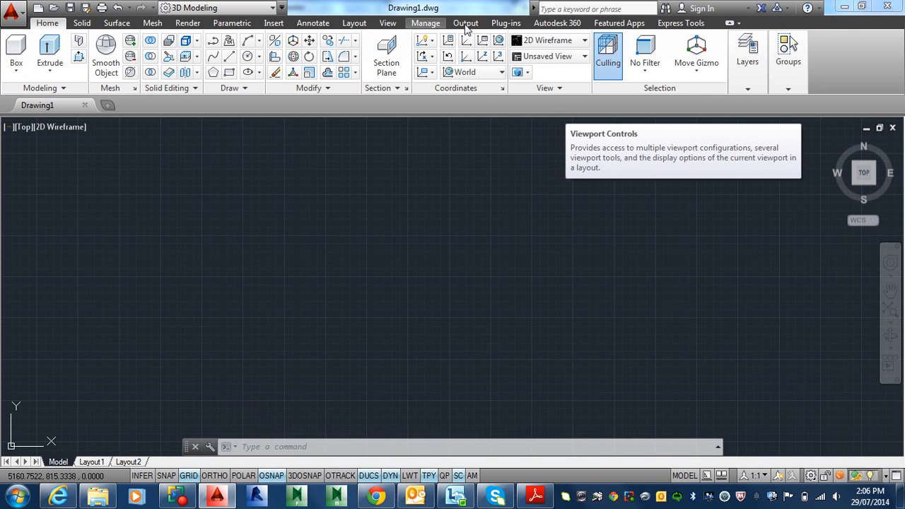
{"action": "left_click", "coordinate": [747, 89]}
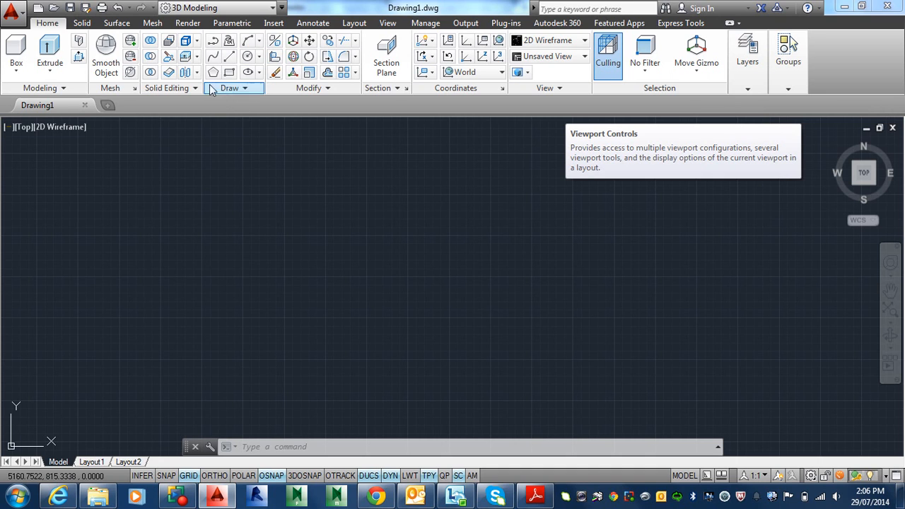
{"action": "right_click", "coordinate": [396, 163], "text": "shift"}
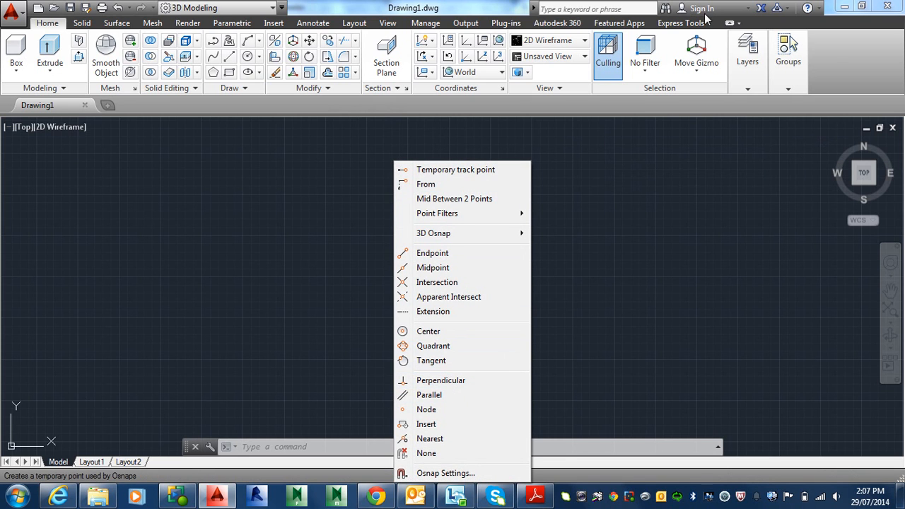
{"action": "left_click", "coordinate": [837, 49]}
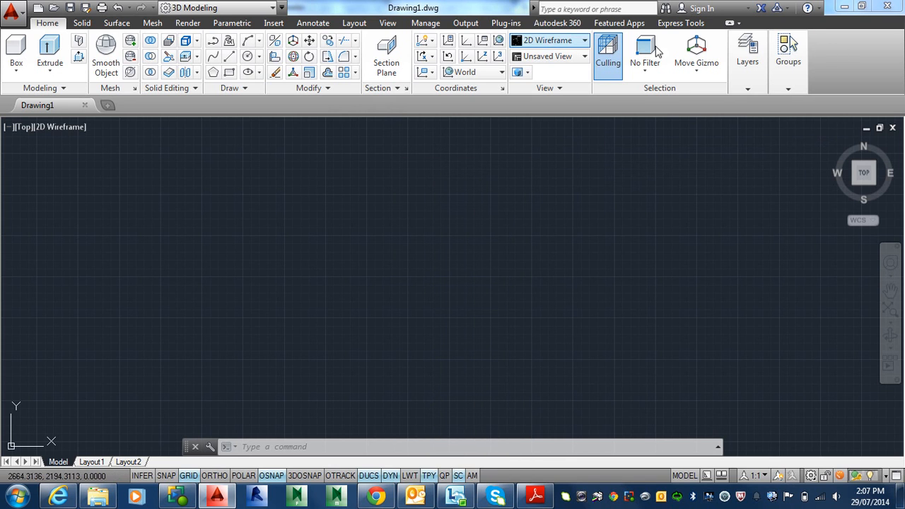
- Display the Object Snap toolbar and dock it vertically along the drawing area's left edge
{"action": "left_click", "coordinate": [388, 27]}
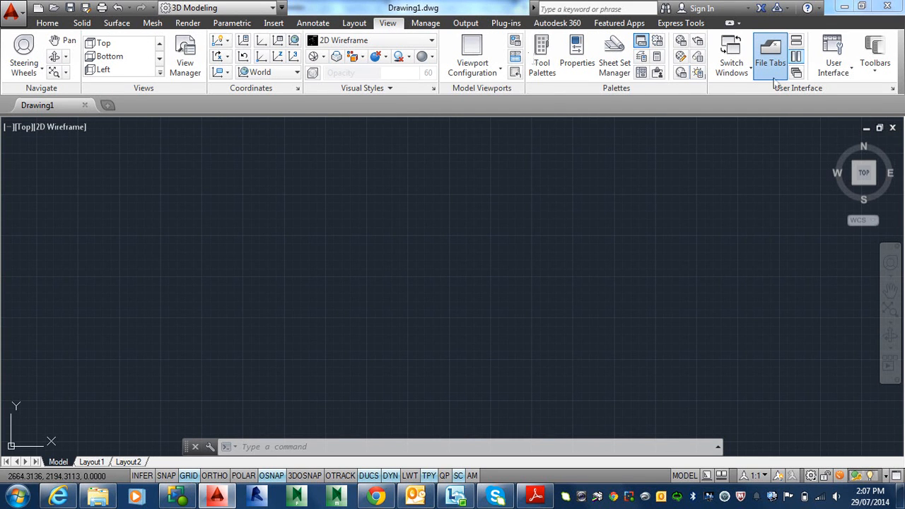
{"action": "left_click", "coordinate": [888, 73]}
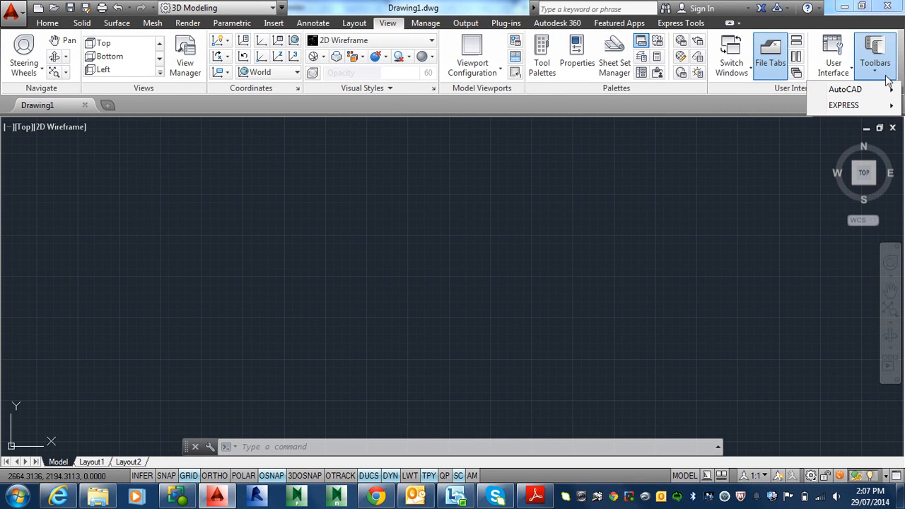
{"action": "mouse_move", "coordinate": [882, 93]}
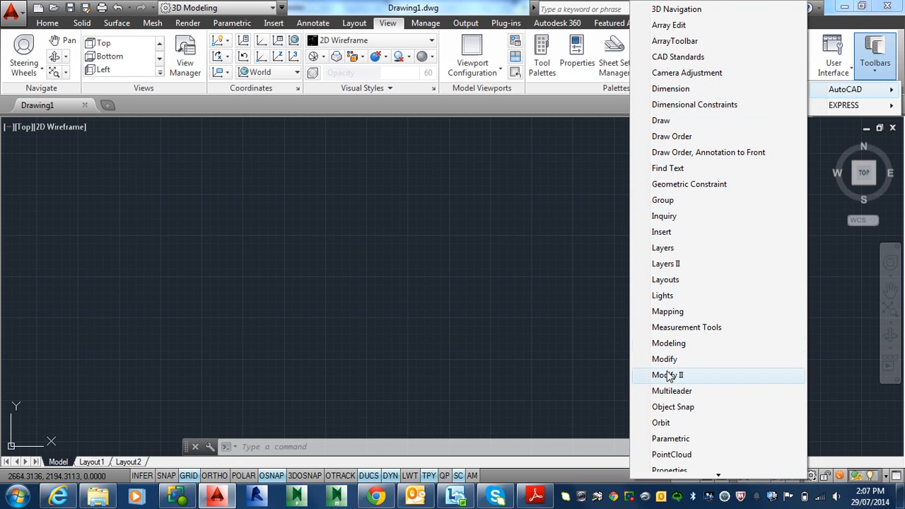
{"action": "left_click", "coordinate": [666, 407]}
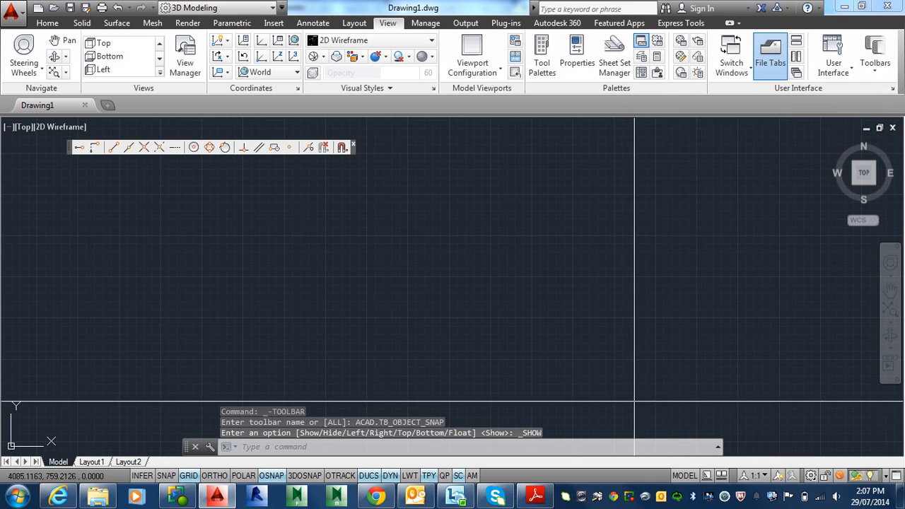
{"action": "left_click_drag", "start_coordinate": [71, 147], "coordinate": [3, 182]}
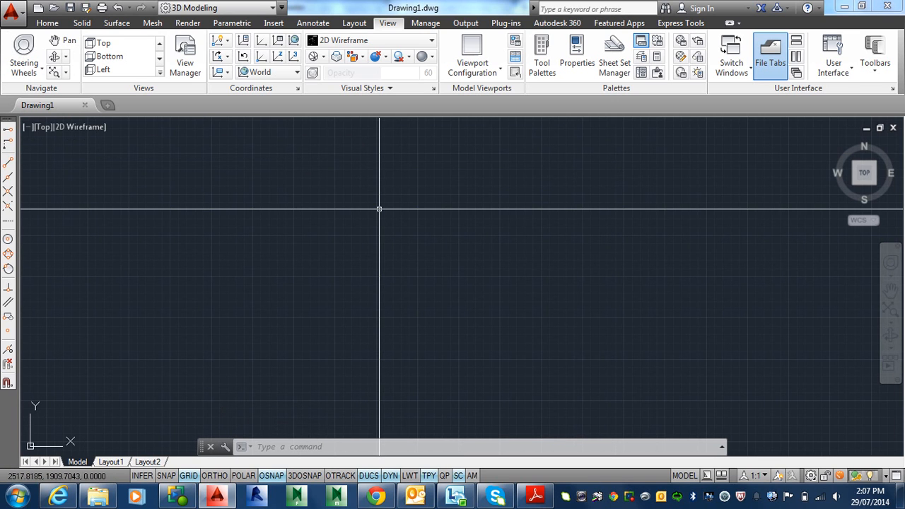
{"action": "right_click", "coordinate": [7, 195]}
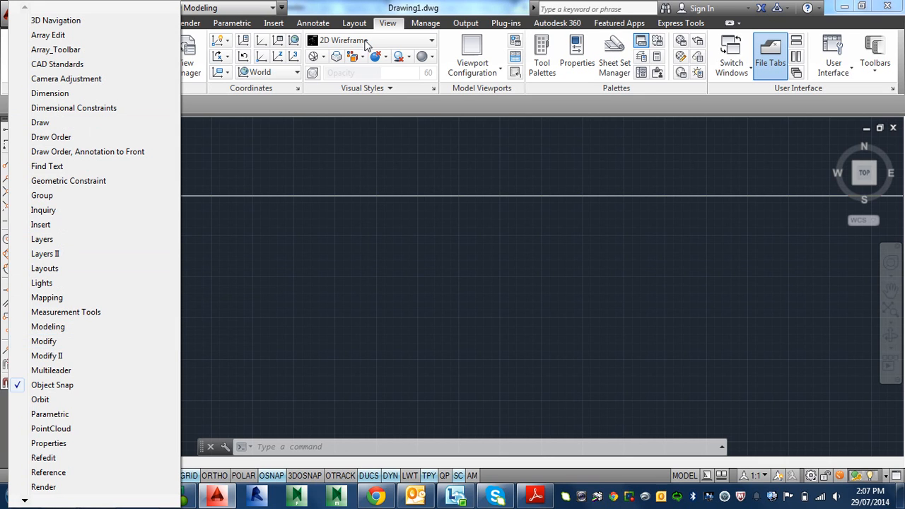
{"action": "left_click", "coordinate": [347, 3]}
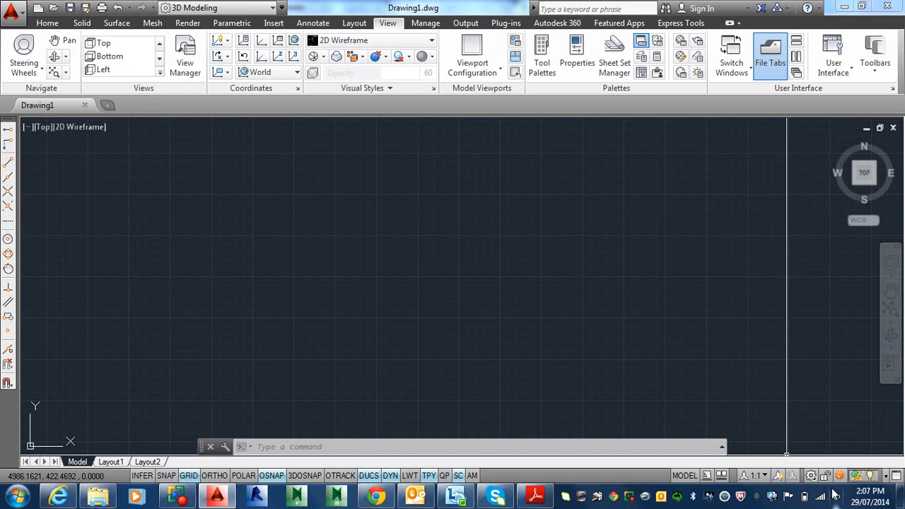
- Save the current workspace under the name AV-3D
{"action": "left_click", "coordinate": [814, 477]}
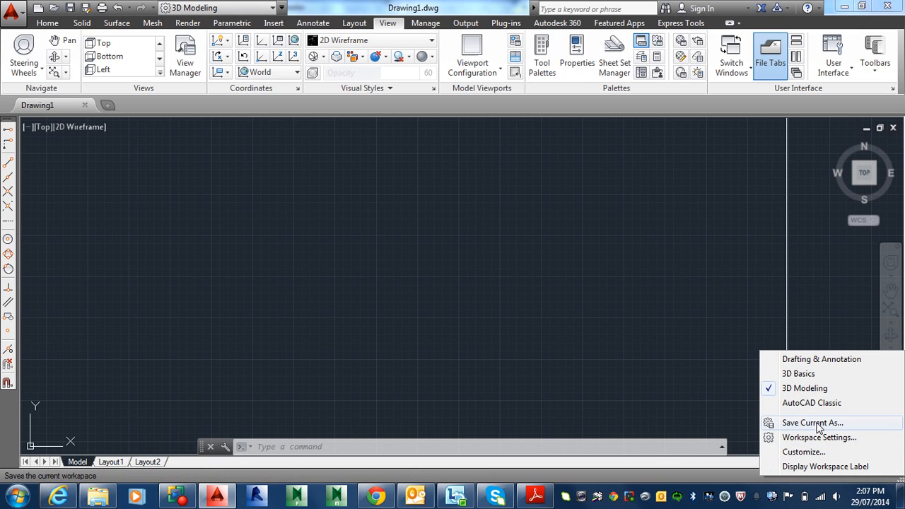
{"action": "left_click", "coordinate": [273, 8]}
{"action": "left_click", "coordinate": [273, 8]}
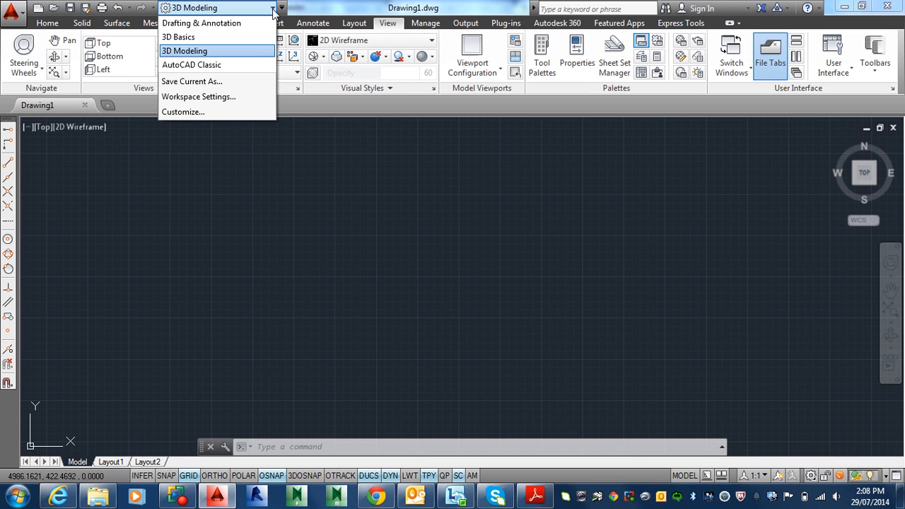
{"action": "left_click", "coordinate": [212, 81]}
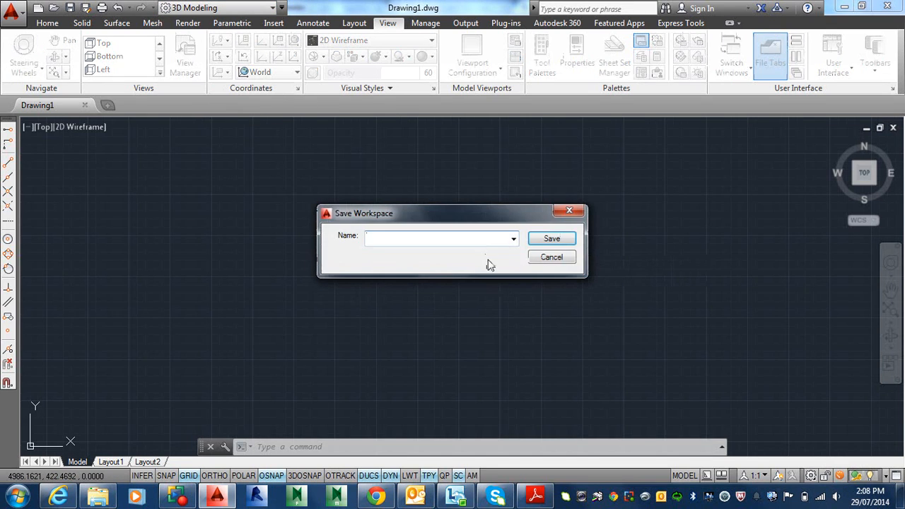
{"action": "type", "text": "AV-3D"}
{"action": "left_click", "coordinate": [531, 242]}
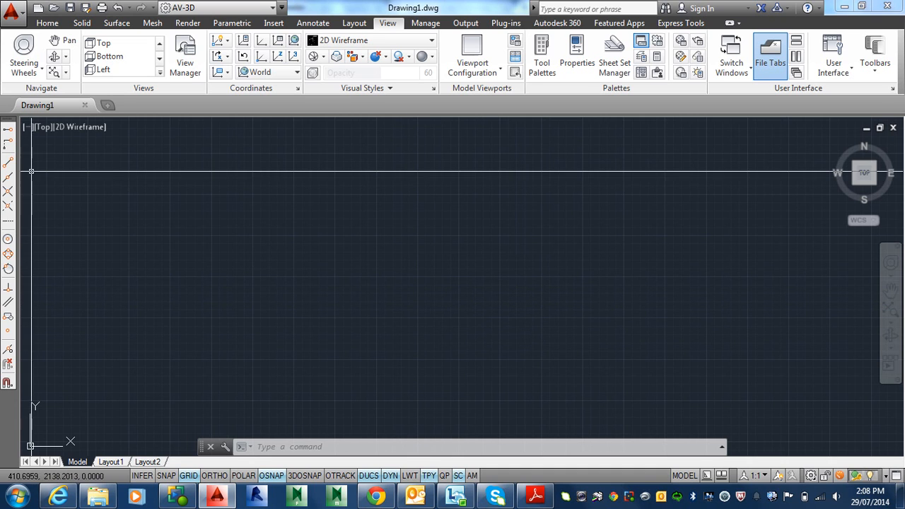
- Inspect the drawing window color settings in the display options, and leave both dialogs without applying changes
{"action": "left_click", "coordinate": [13, 13]}
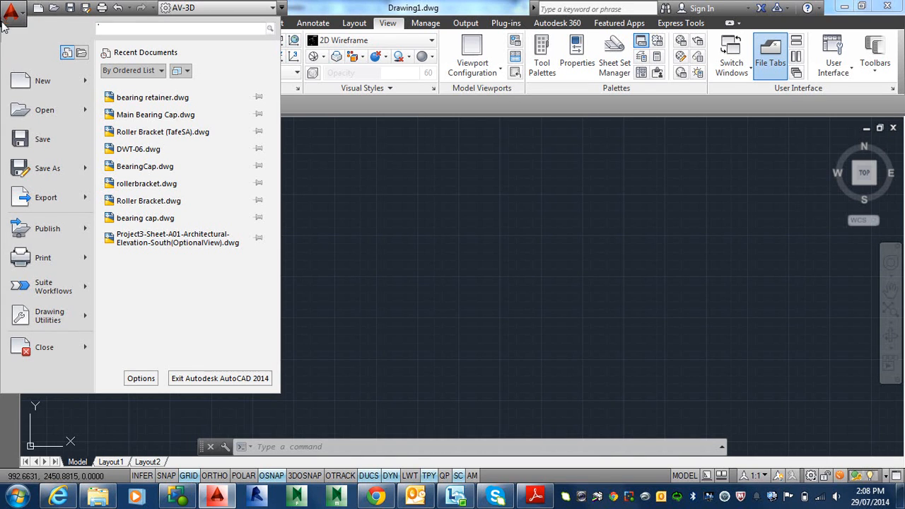
{"action": "left_click", "coordinate": [140, 378]}
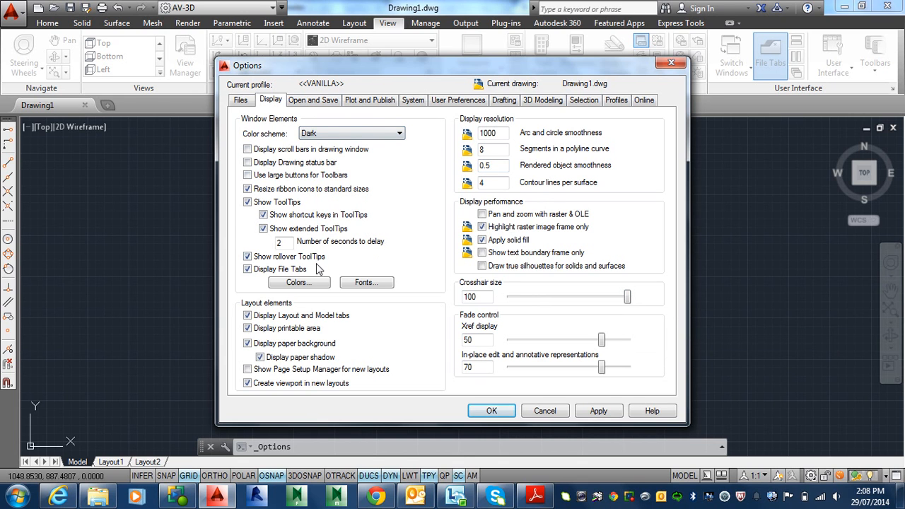
{"action": "left_click", "coordinate": [308, 283]}
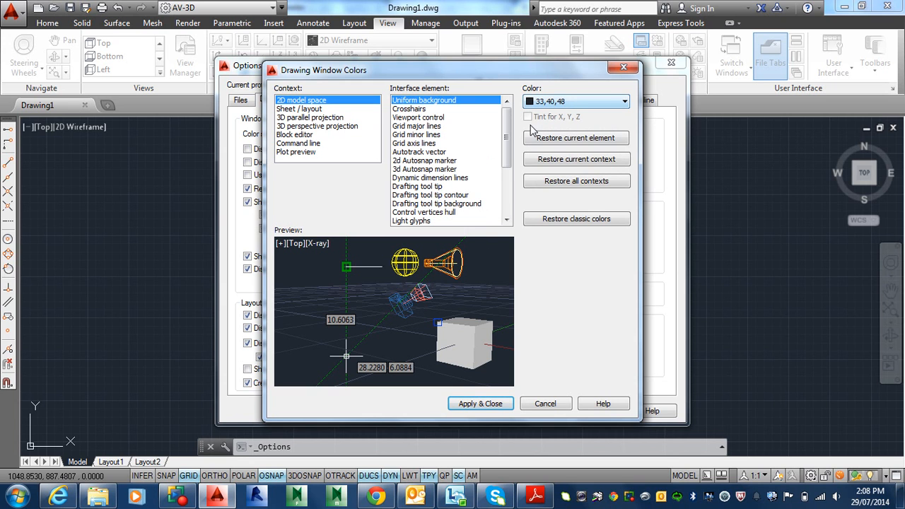
{"action": "left_click", "coordinate": [565, 408]}
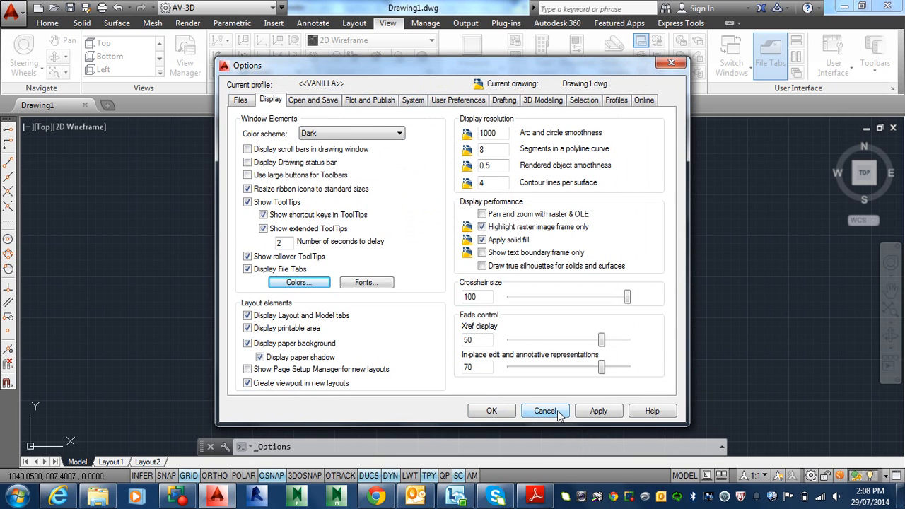
{"action": "left_click", "coordinate": [544, 411]}
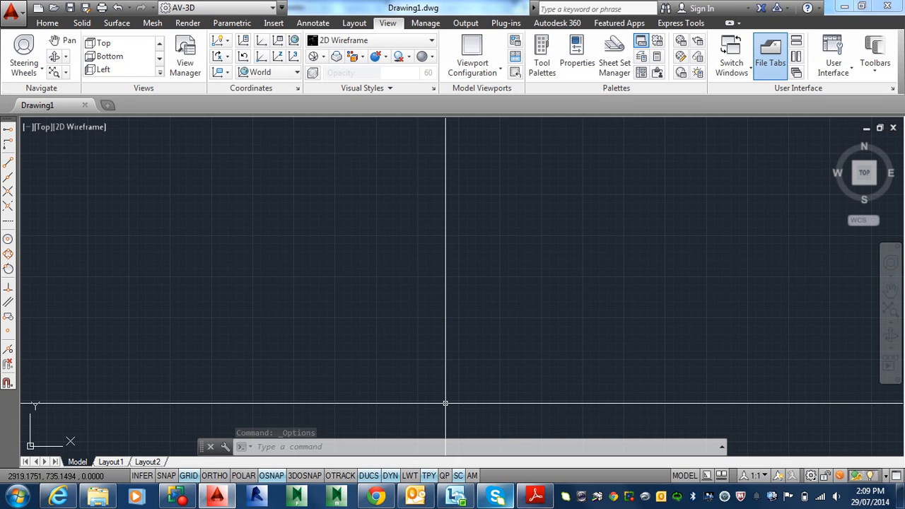
- Switch to the course PDF in Adobe Reader and highlight the acadiso3D.dwt template name in the Project 1 hint for a closer look
{"action": "left_click", "coordinate": [535, 496]}
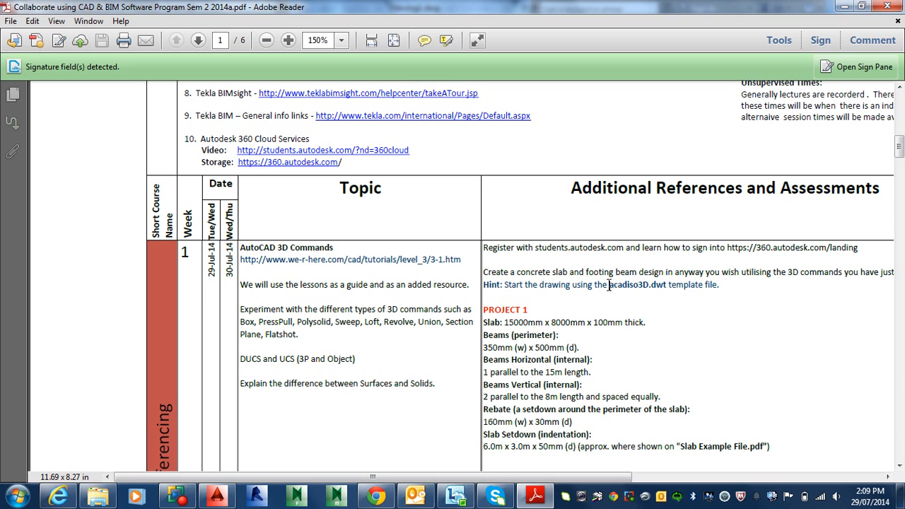
{"action": "left_click_drag", "start_coordinate": [609, 286], "coordinate": [667, 288]}
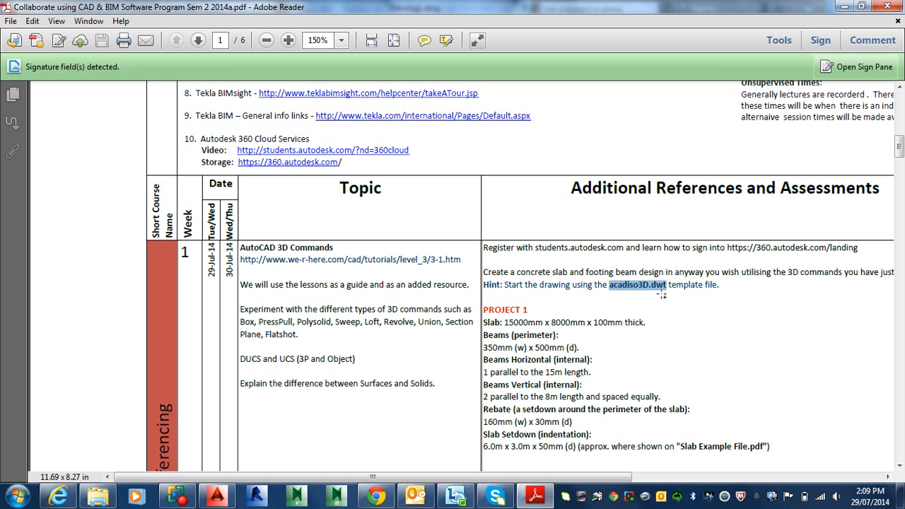
{"action": "scroll", "coordinate": [640, 304], "scroll_direction": "up", "scroll_amount": 4, "text": "ctrl"}
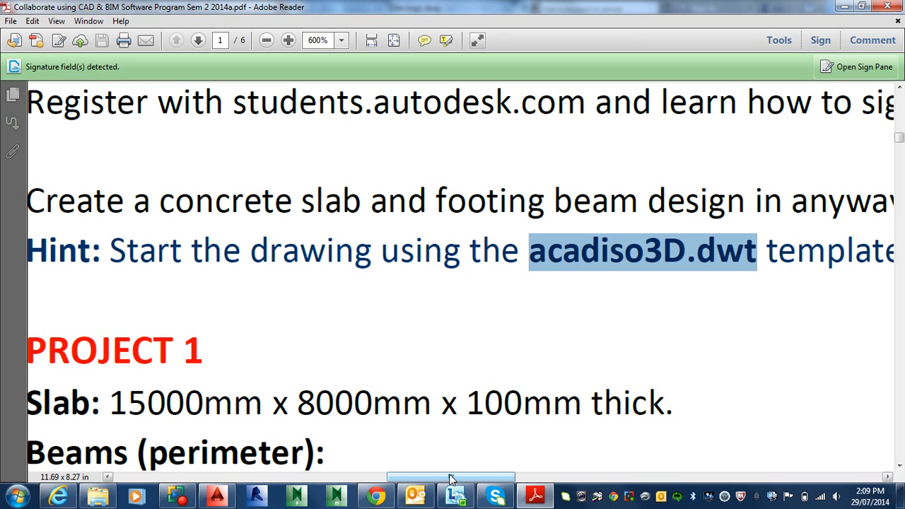
{"action": "scroll", "coordinate": [420, 447], "scroll_direction": "down", "scroll_amount": 2, "text": "ctrl"}
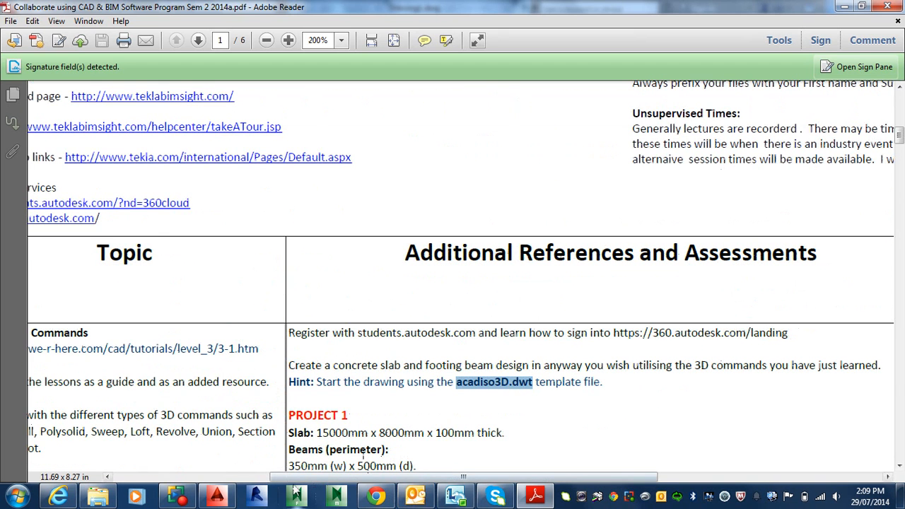
- Return to AutoCAD and create a new drawing from the acadiso3D.dwt template
{"action": "left_click", "coordinate": [225, 501]}
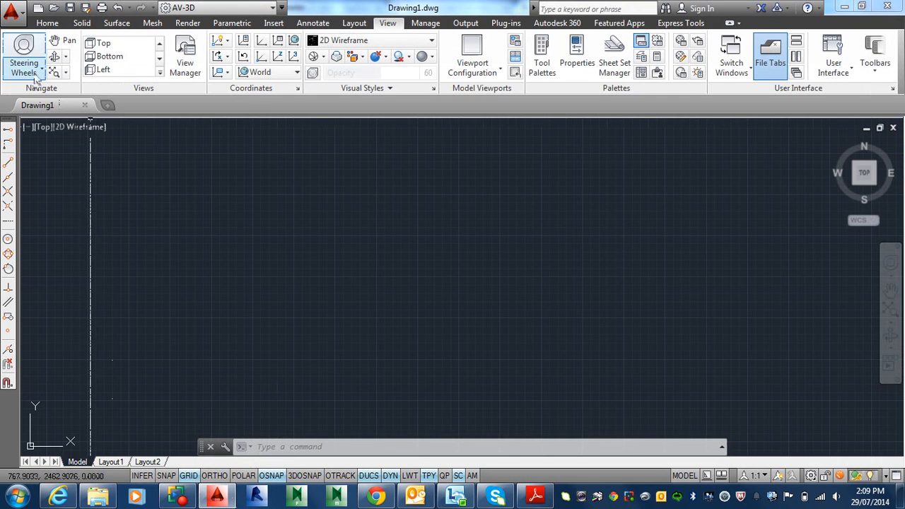
{"action": "left_click", "coordinate": [12, 10]}
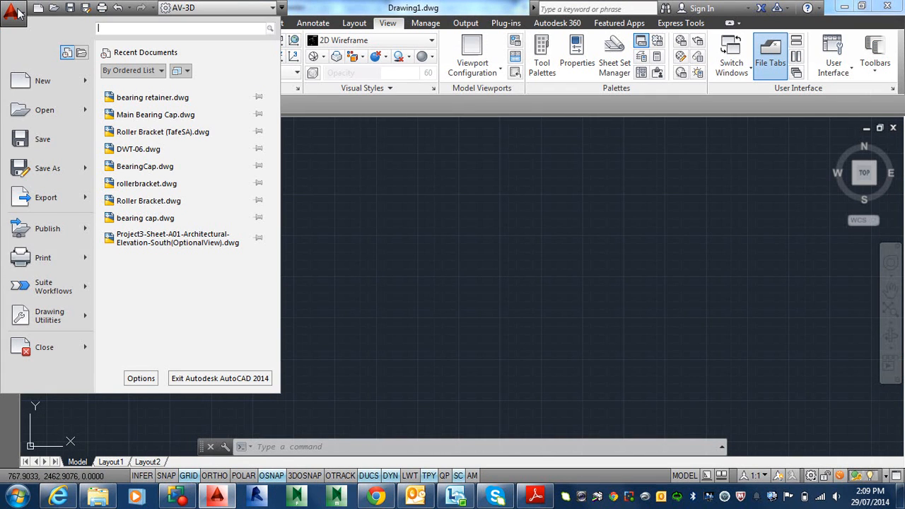
{"action": "mouse_move", "coordinate": [73, 84]}
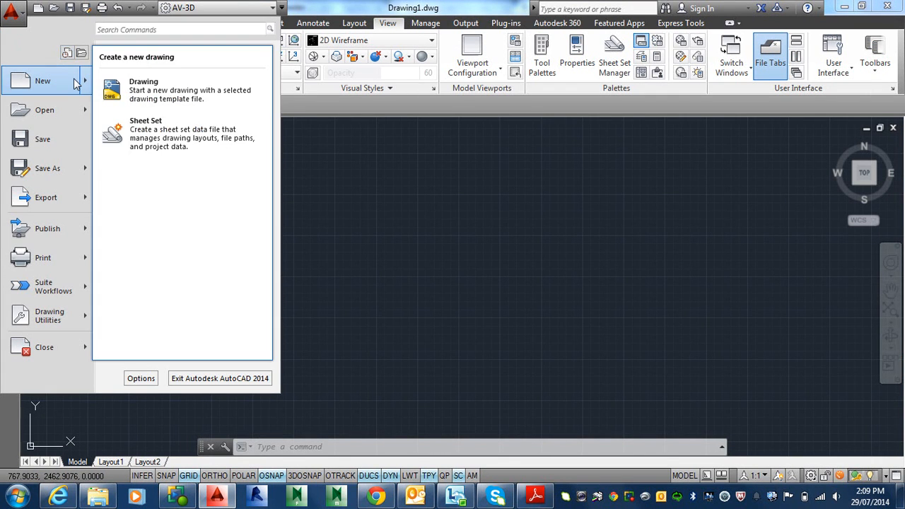
{"action": "left_click", "coordinate": [139, 91]}
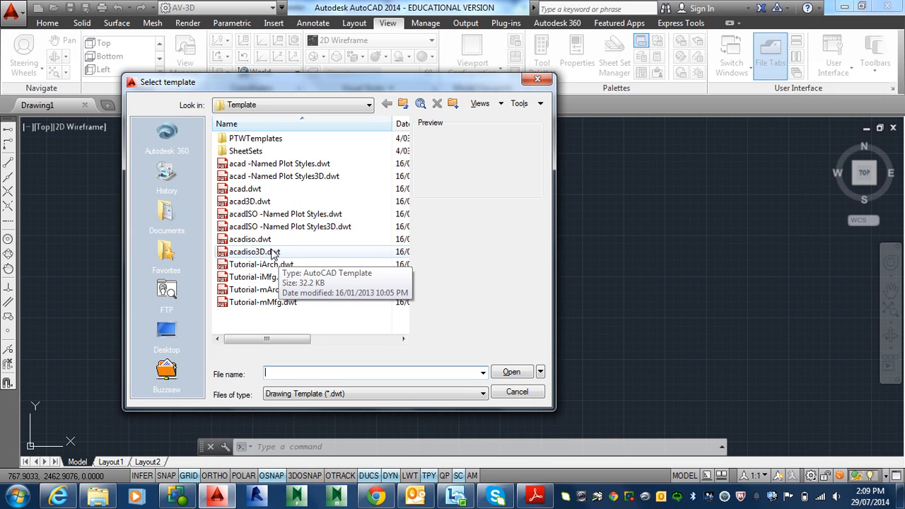
{"action": "left_click", "coordinate": [272, 253]}
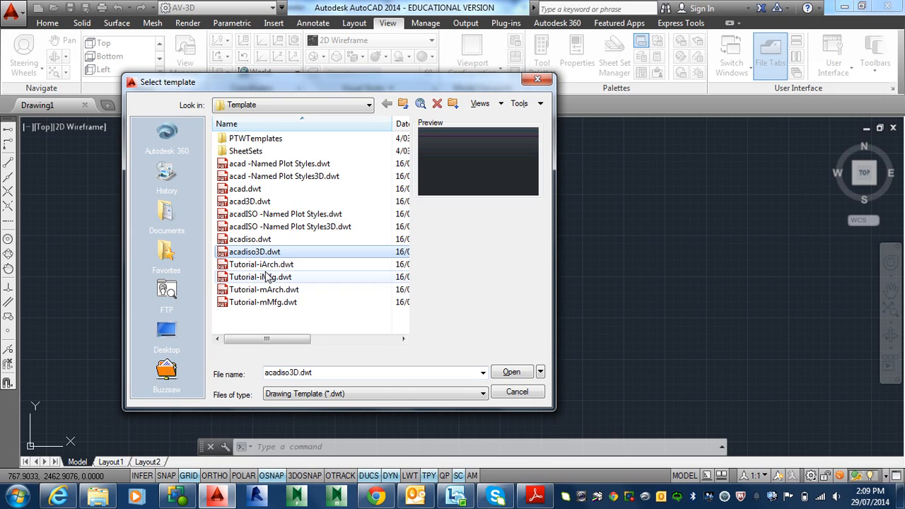
{"action": "left_click", "coordinate": [513, 374]}
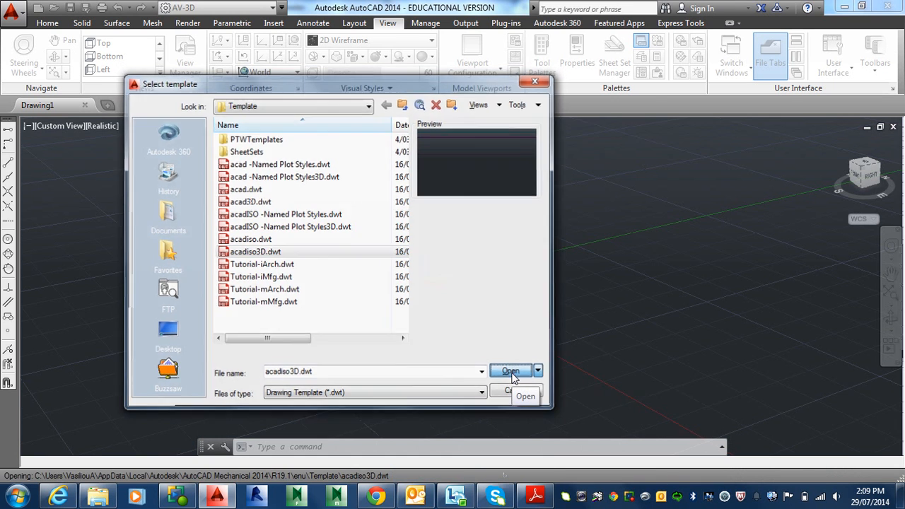
{"action": "left_click", "coordinate": [513, 375]}
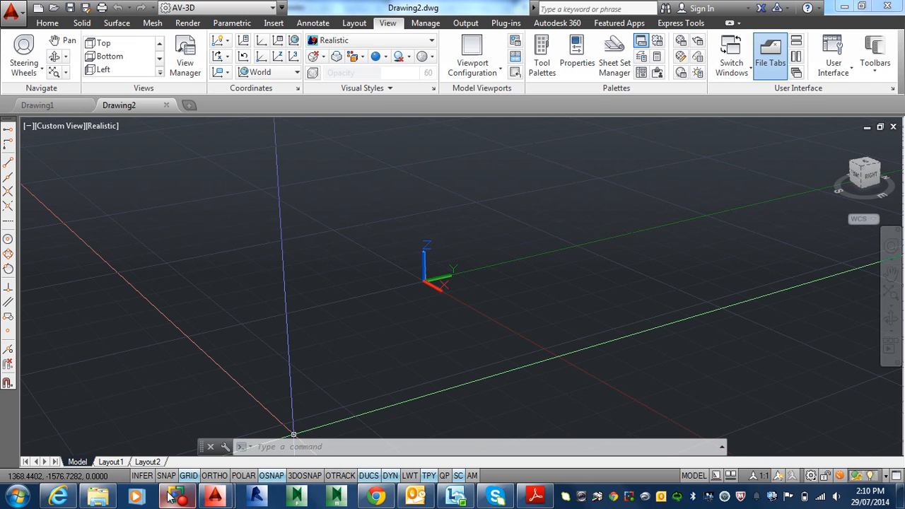
{"action": "mouse_move", "coordinate": [176, 497]}
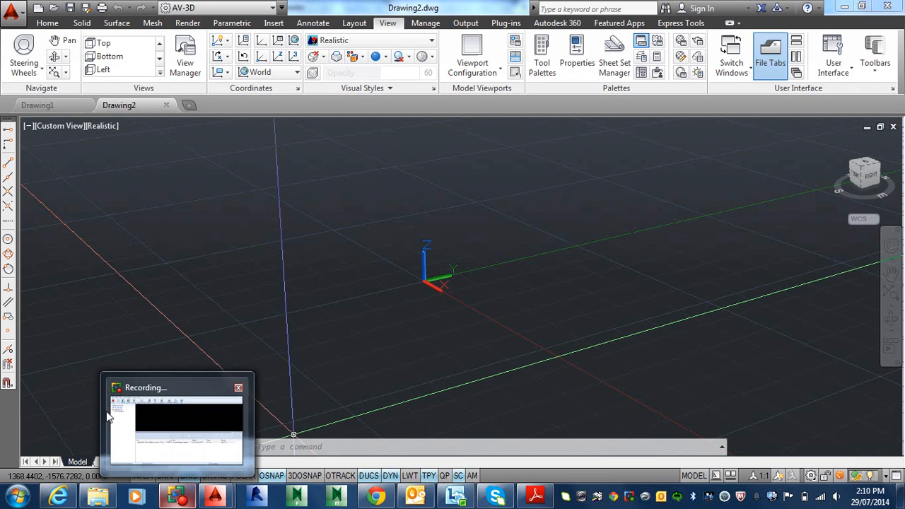
{"action": "right_click", "coordinate": [165, 500]}
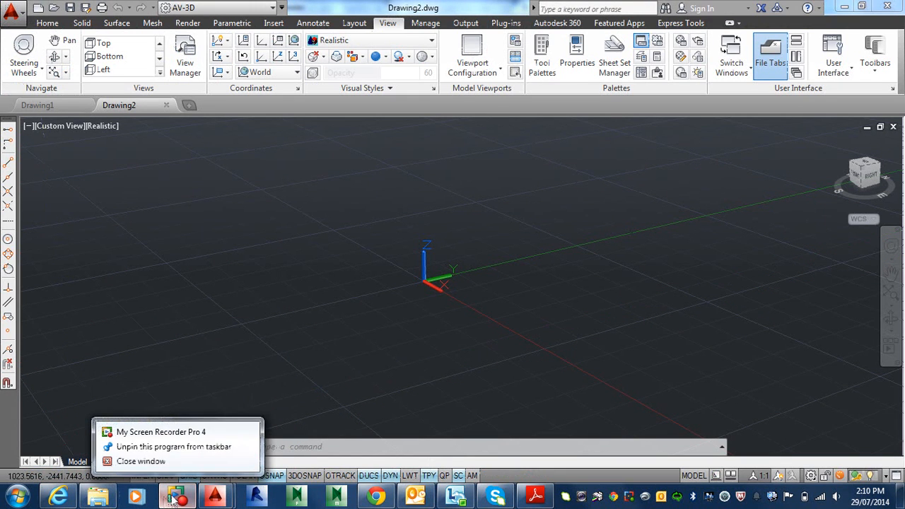
{"action": "left_click", "coordinate": [176, 498]}
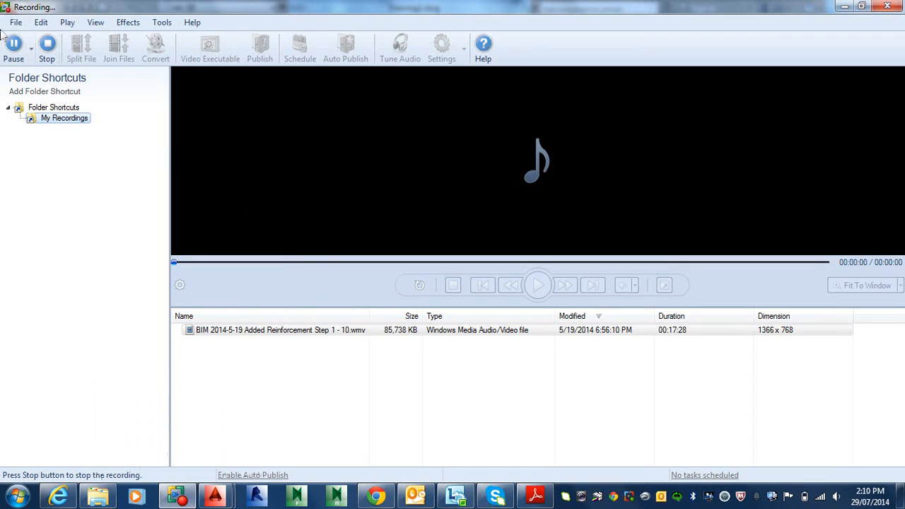